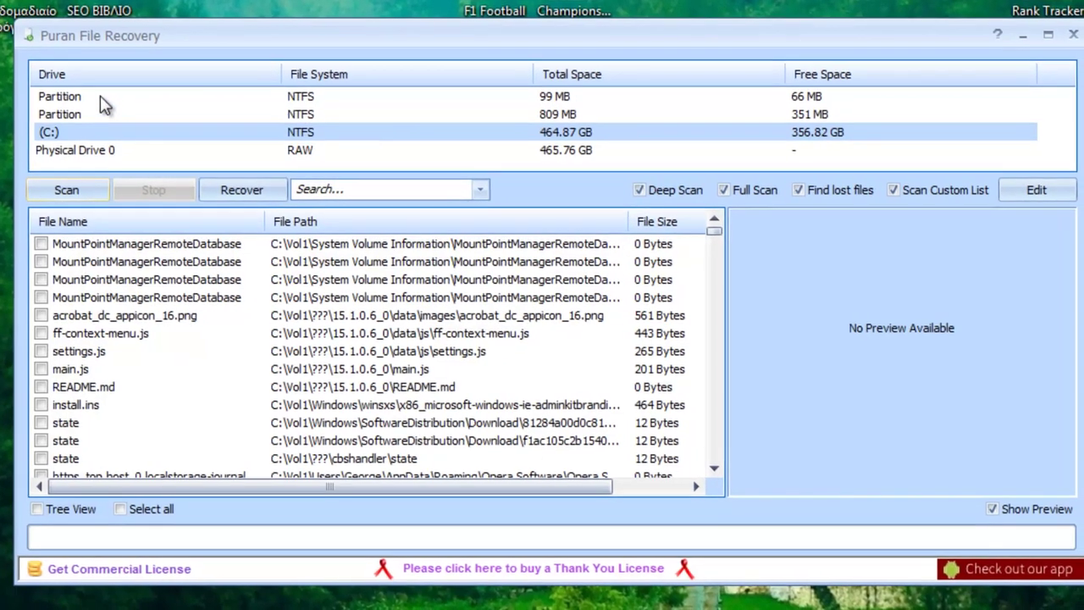
Select the (C:) drive in the drive list as the recovery source.
click(106, 99)
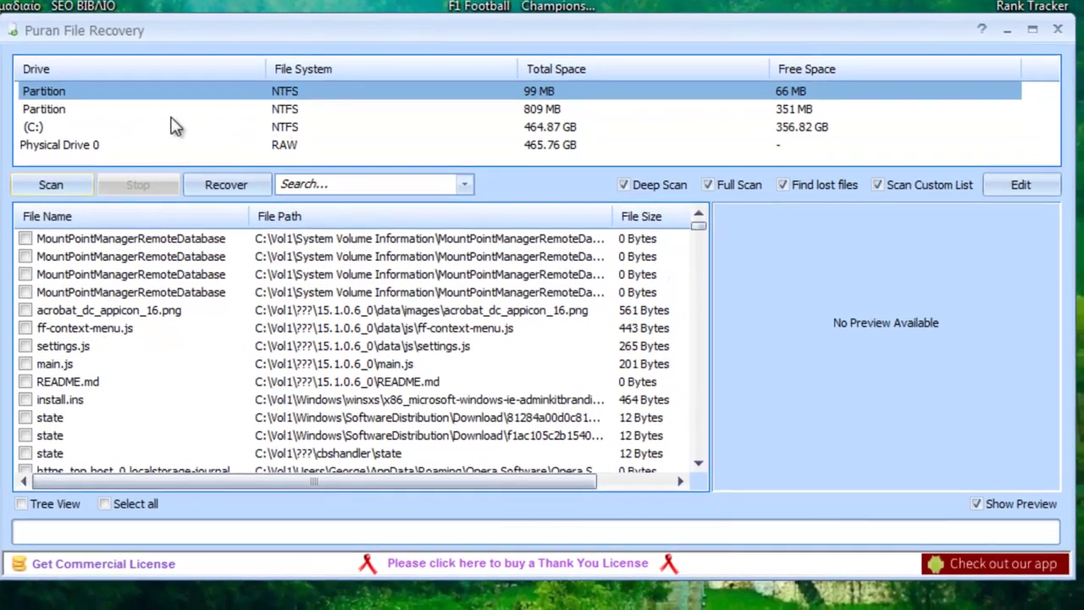
click(78, 133)
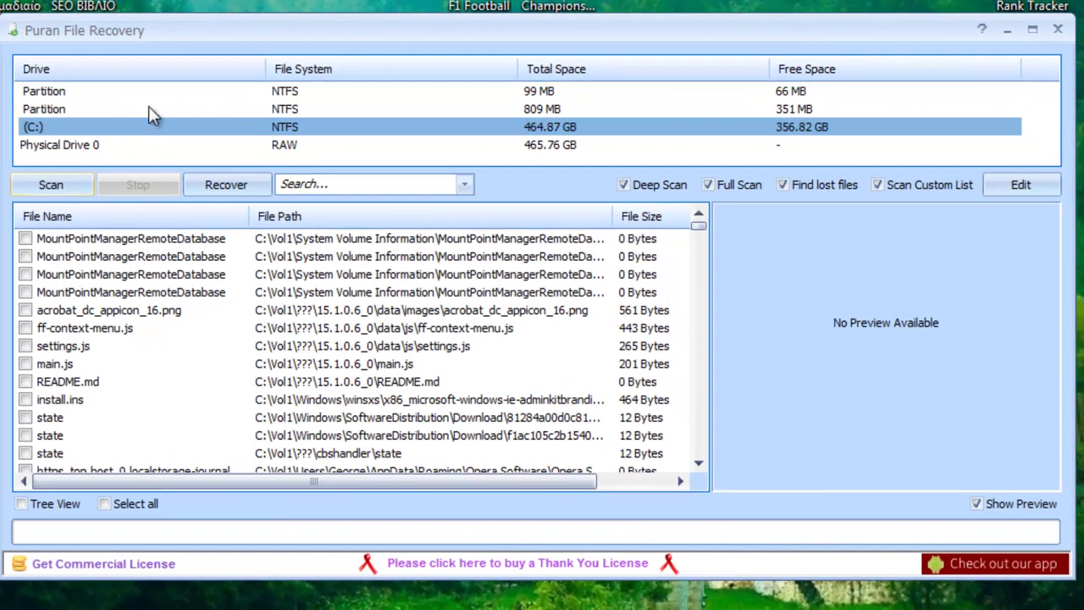
click(107, 145)
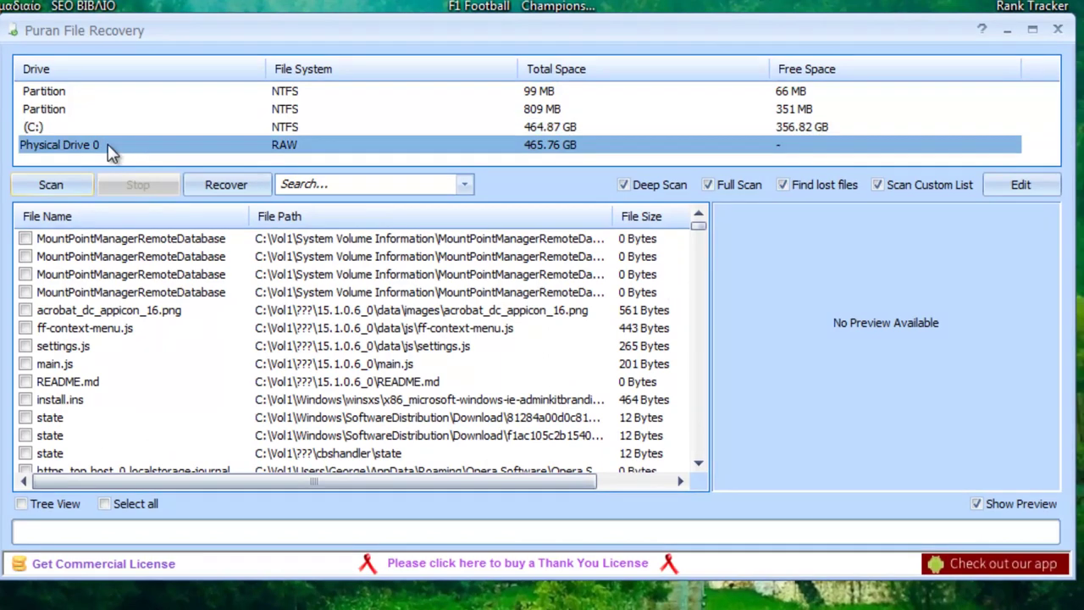
click(121, 129)
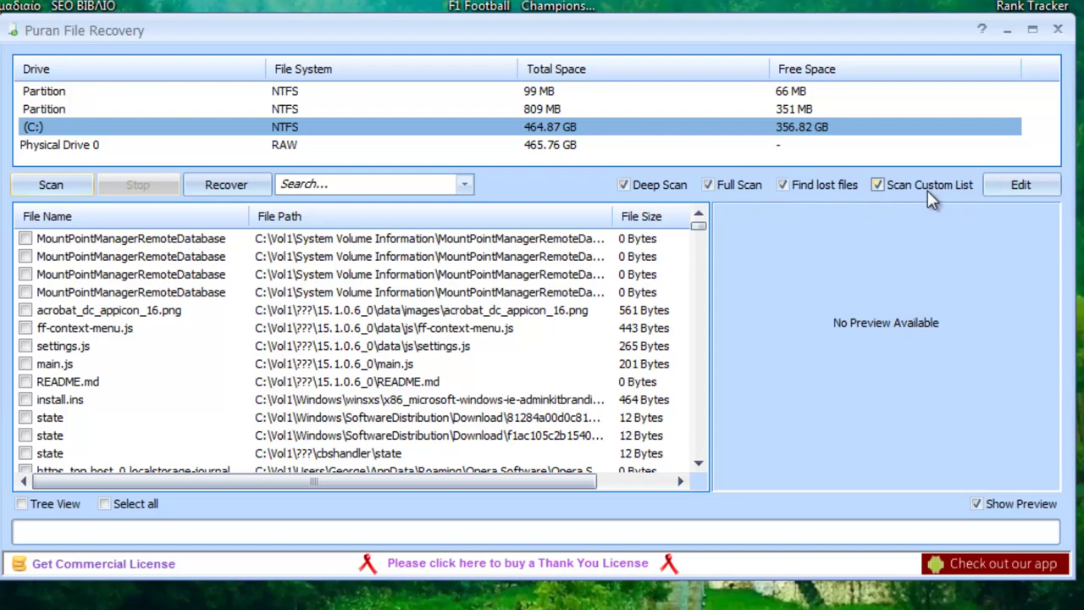
Open the custom scan list, widen its Name and Extension columns, and review the file types it covers.
click(1015, 187)
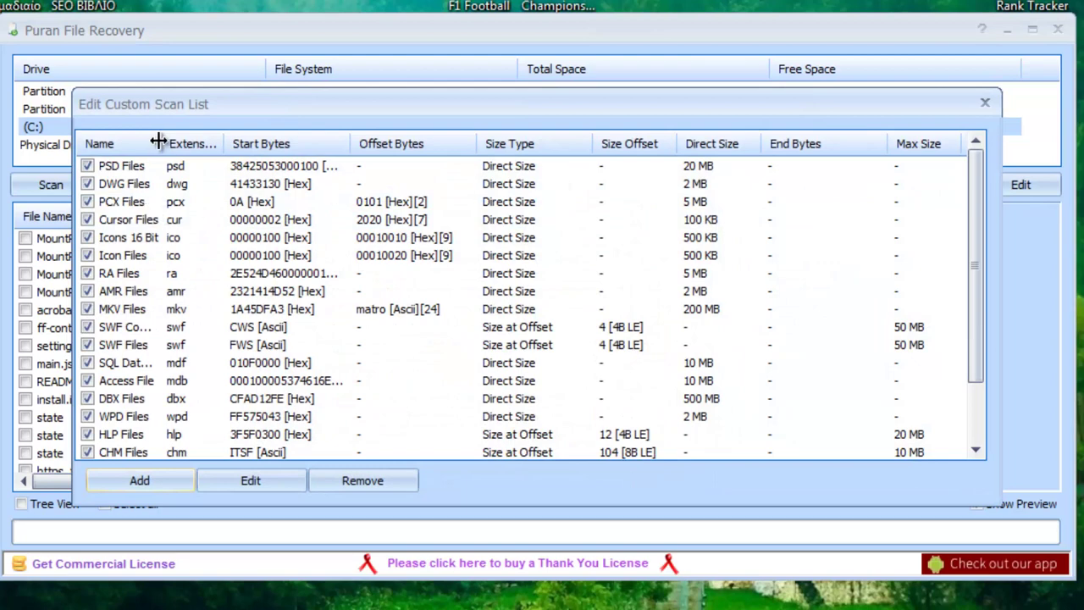
drag(162, 144, 300, 146)
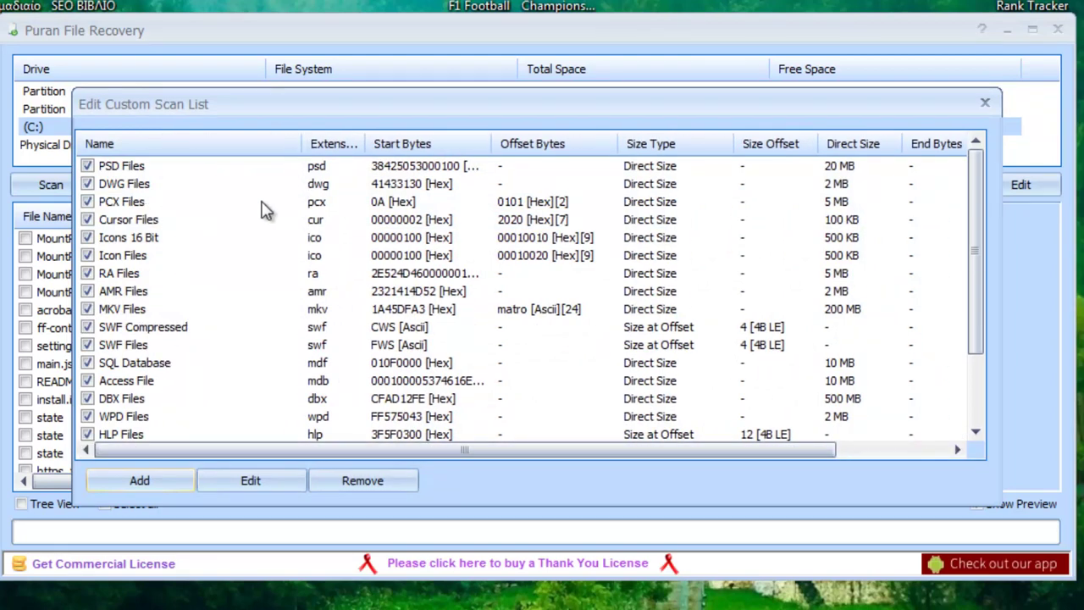
scroll(190, 219, down, 2)
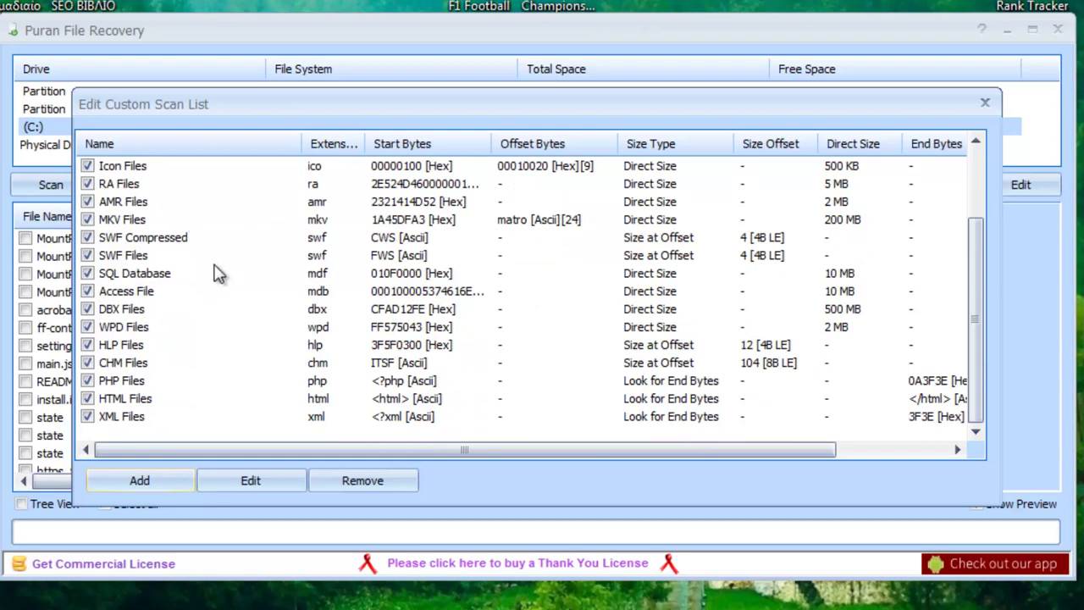
scroll(218, 273, up, 2)
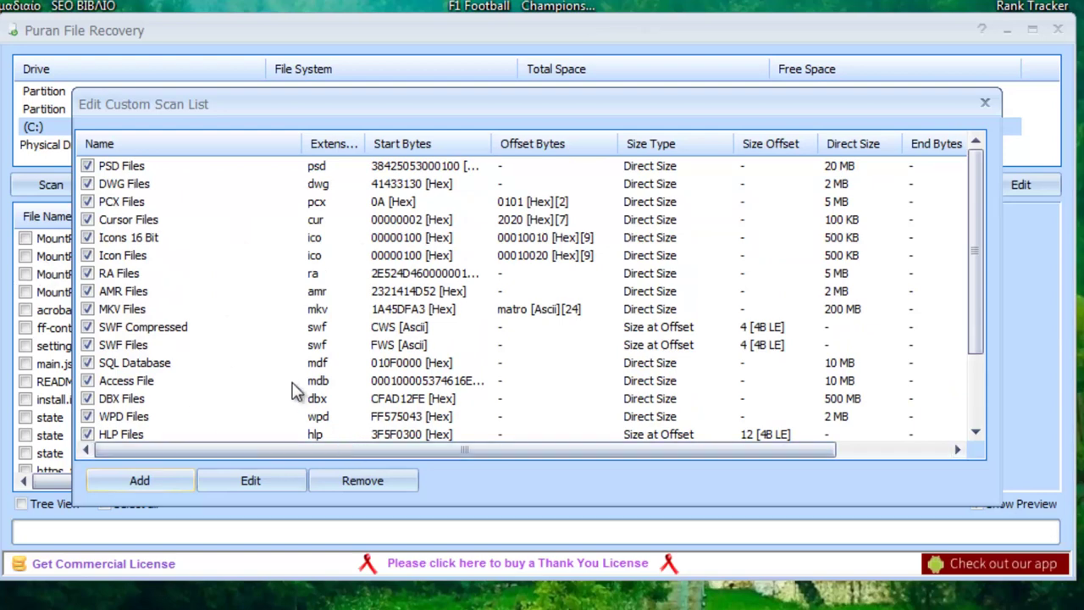
scroll(293, 387, down, 2)
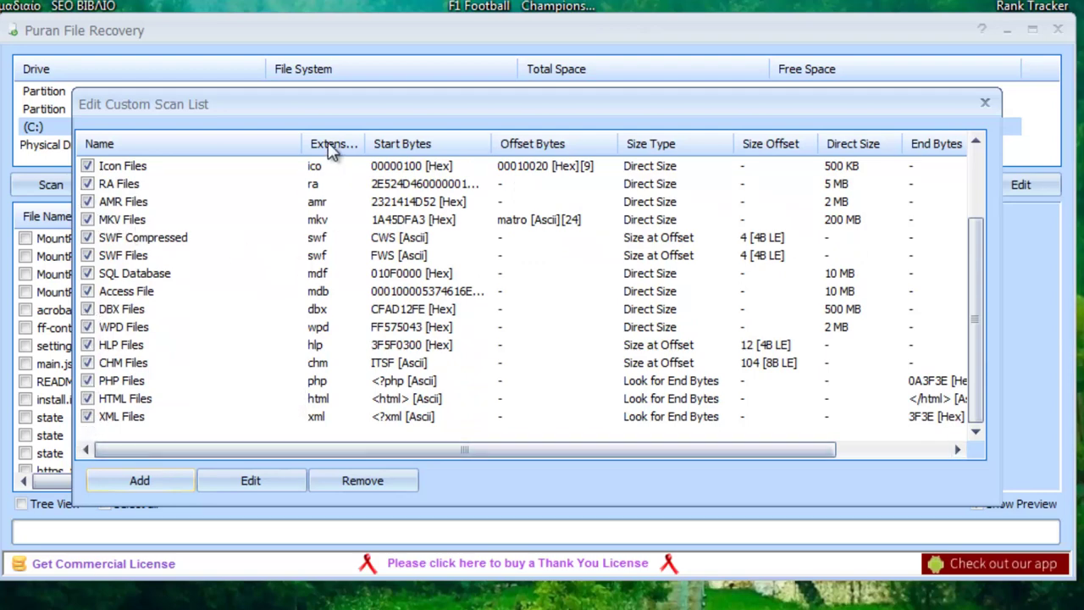
drag(367, 141, 423, 140)
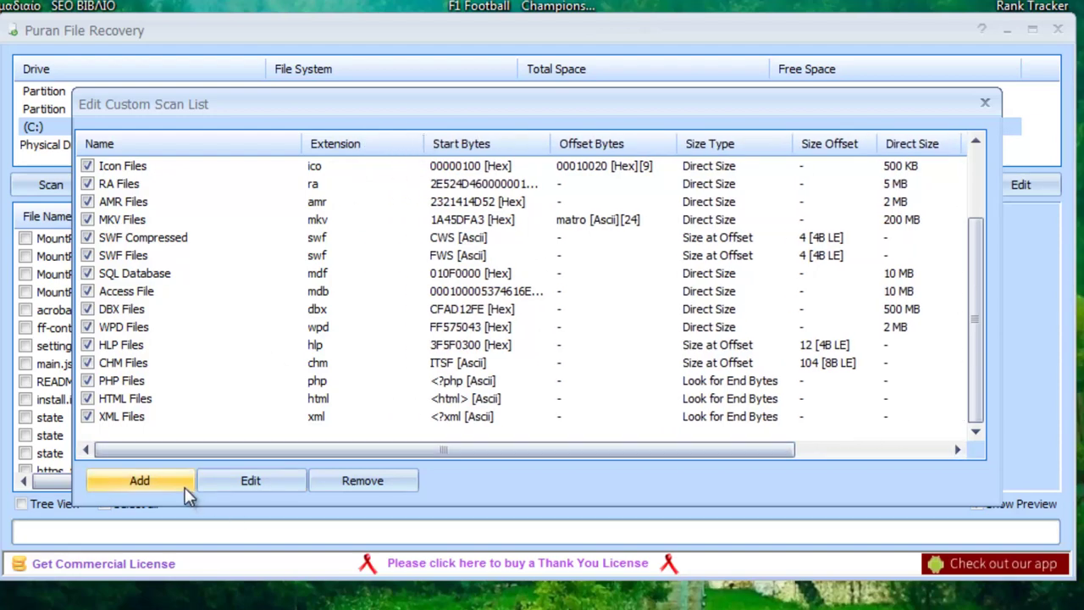
scroll(294, 344, up, 1)
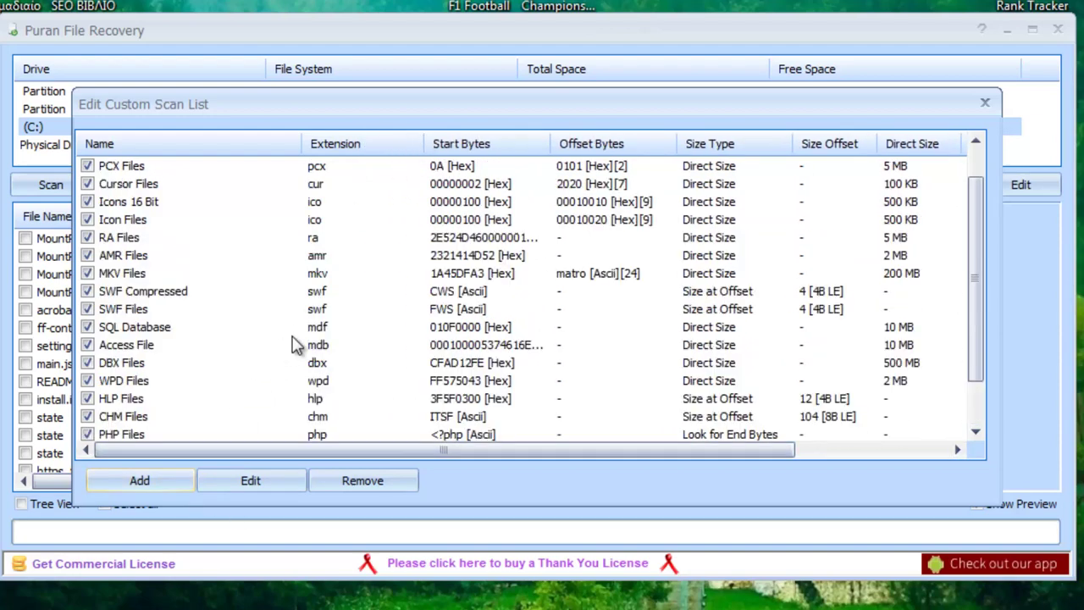
Inspect the blank form for adding a custom scan entry, cancel it and close the custom scan list.
click(139, 481)
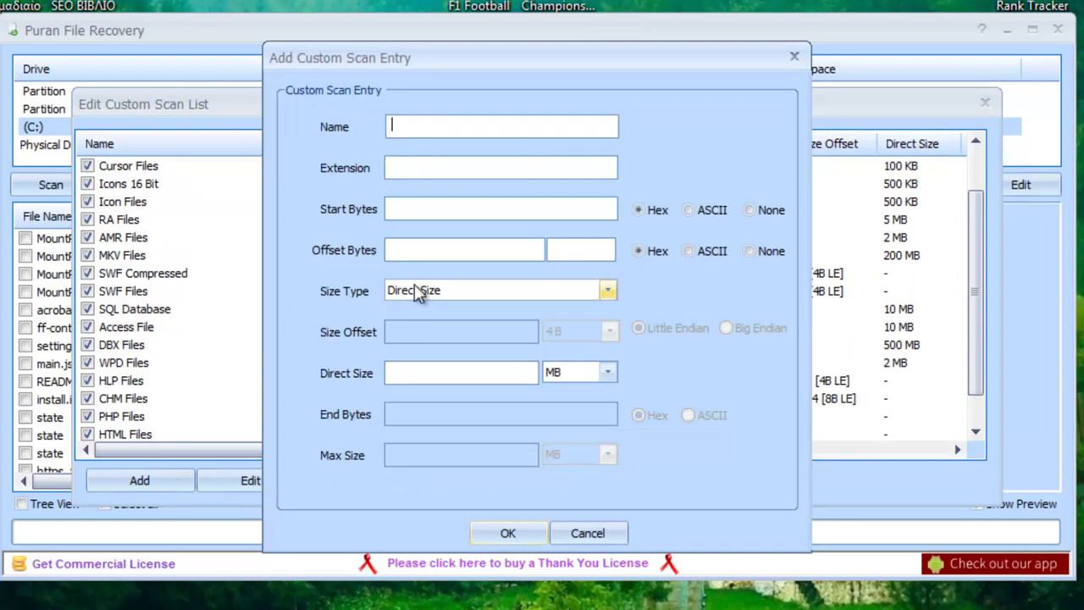
click(429, 170)
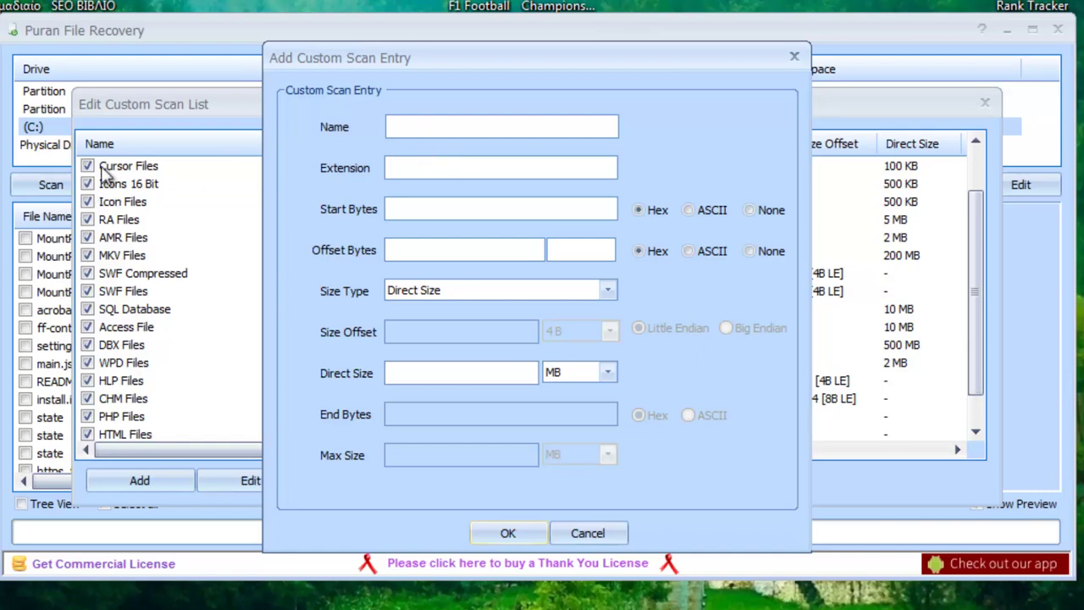
click(588, 533)
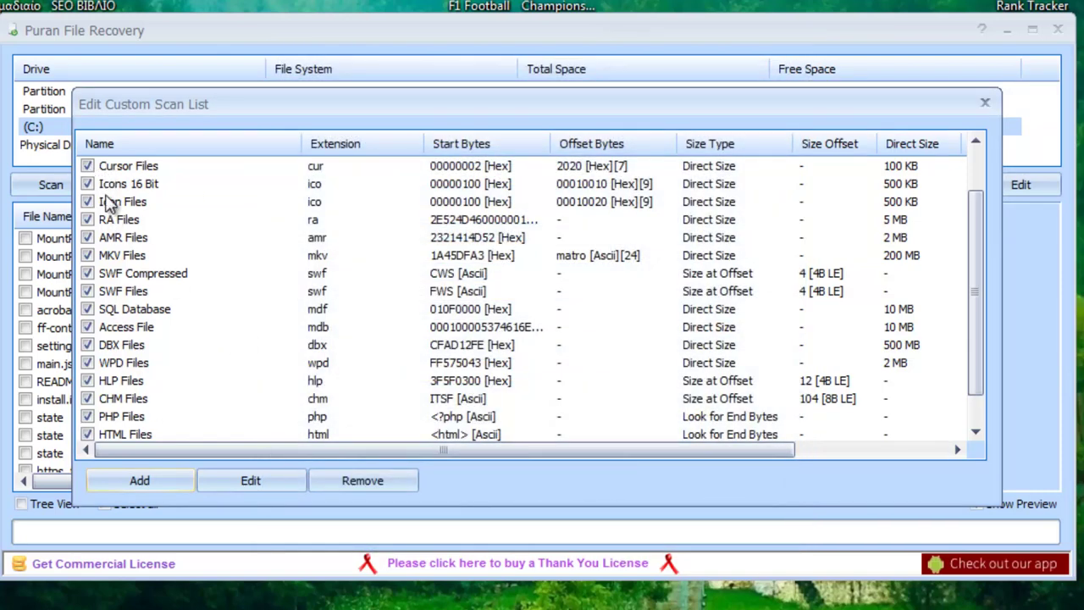
click(985, 103)
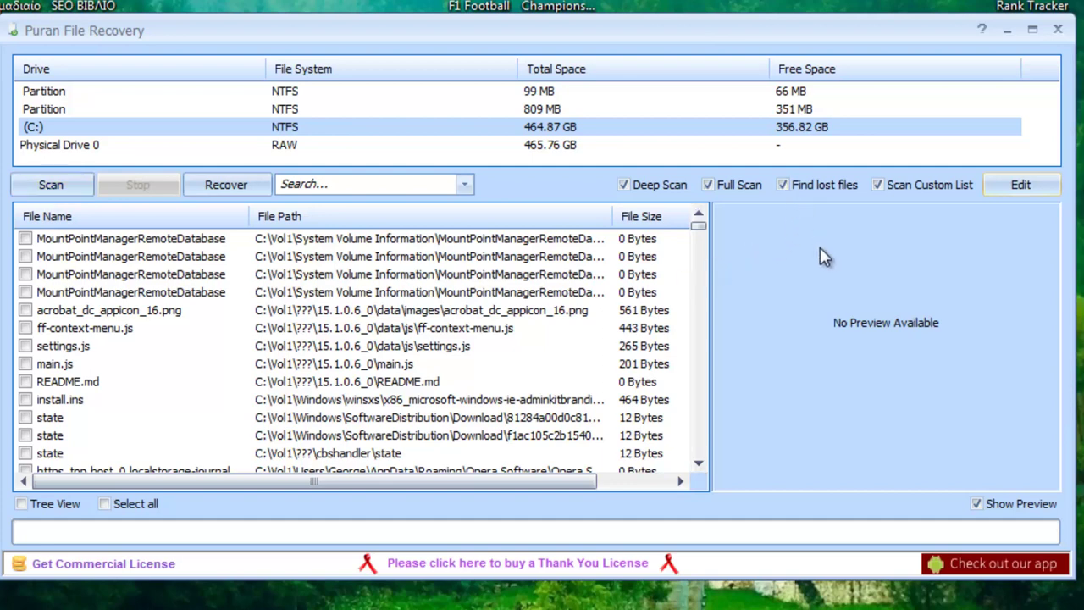
Set the search filter of the scan results to [All Files].
drag(701, 228, 726, 189)
click(348, 184)
click(465, 185)
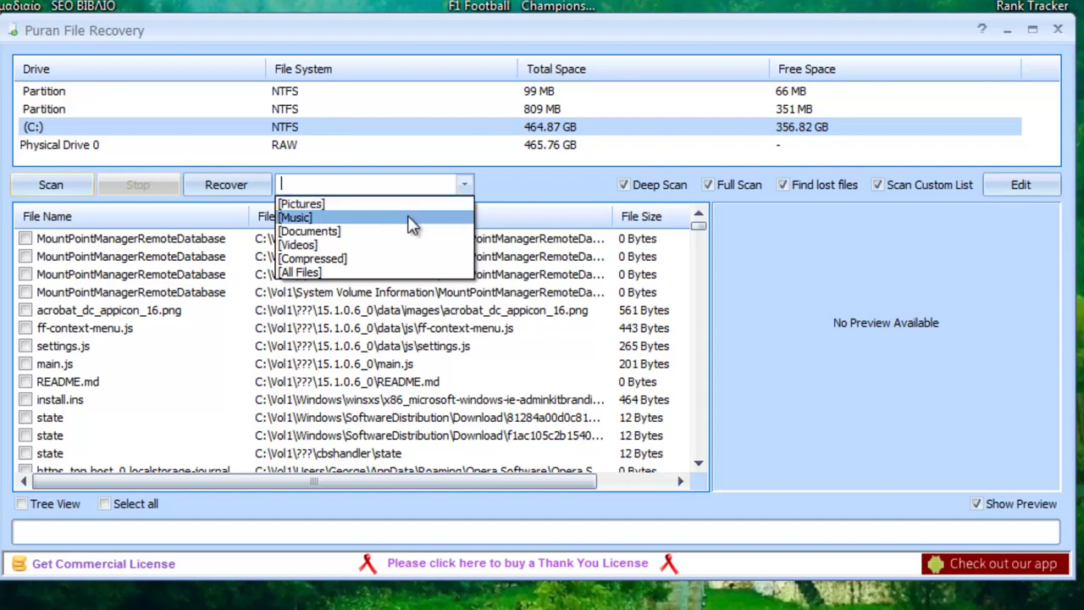
click(394, 273)
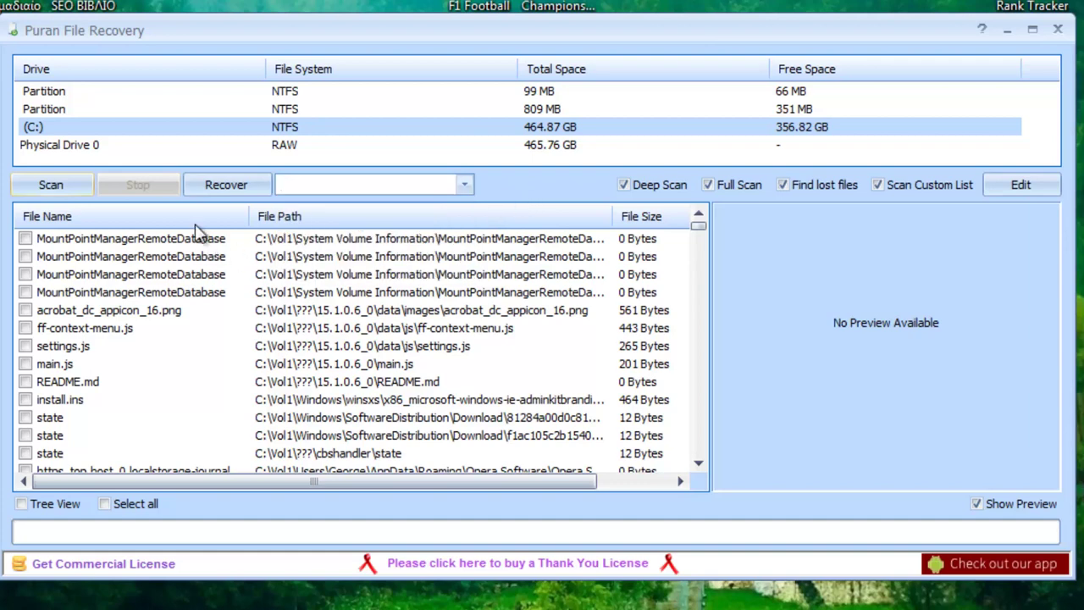
Recover settings.js to the desktop using Just Recover, agreeing to continue on the same drive and keeping the default partition.
click(26, 347)
click(216, 185)
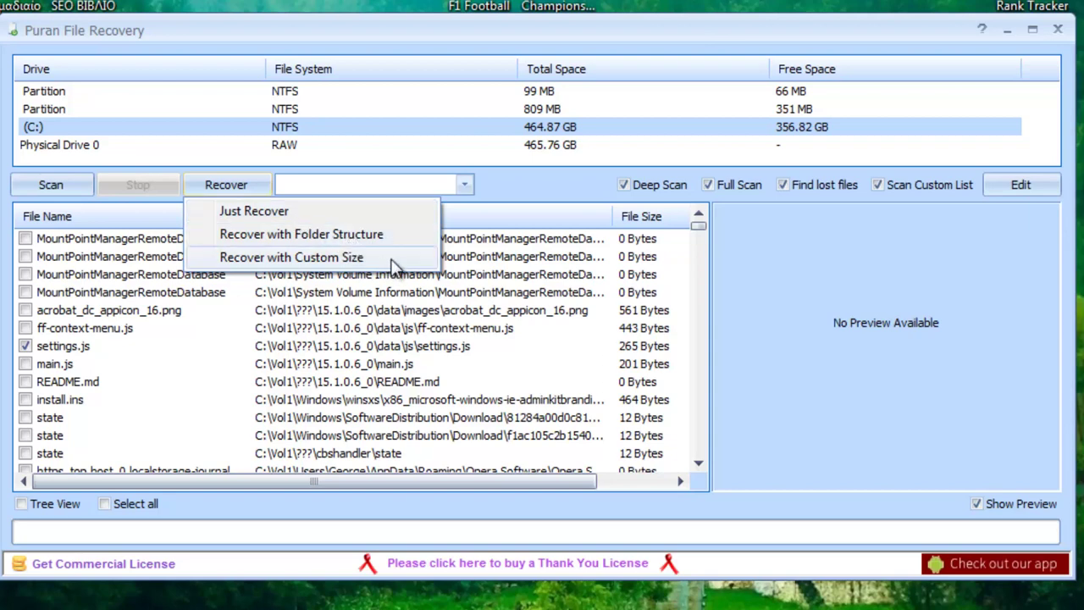
click(385, 218)
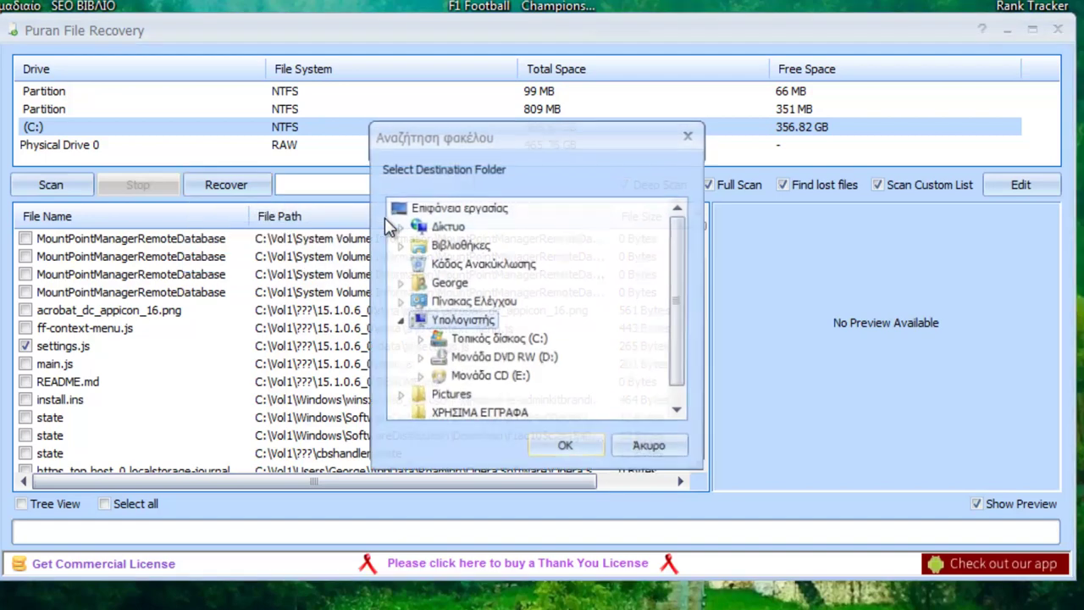
click(462, 209)
click(580, 452)
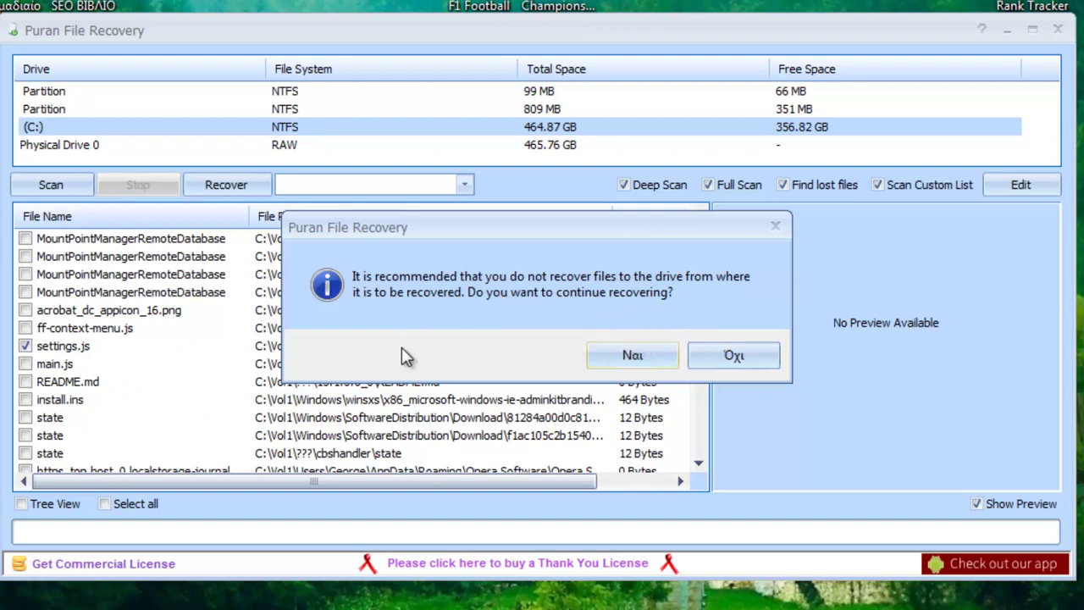
click(600, 357)
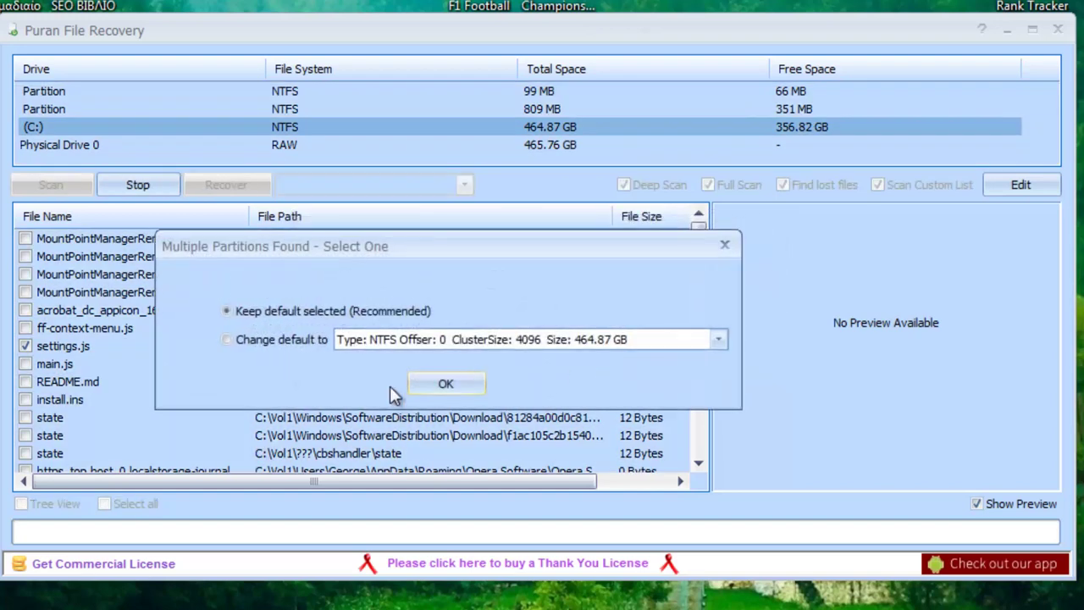
click(445, 384)
click(514, 385)
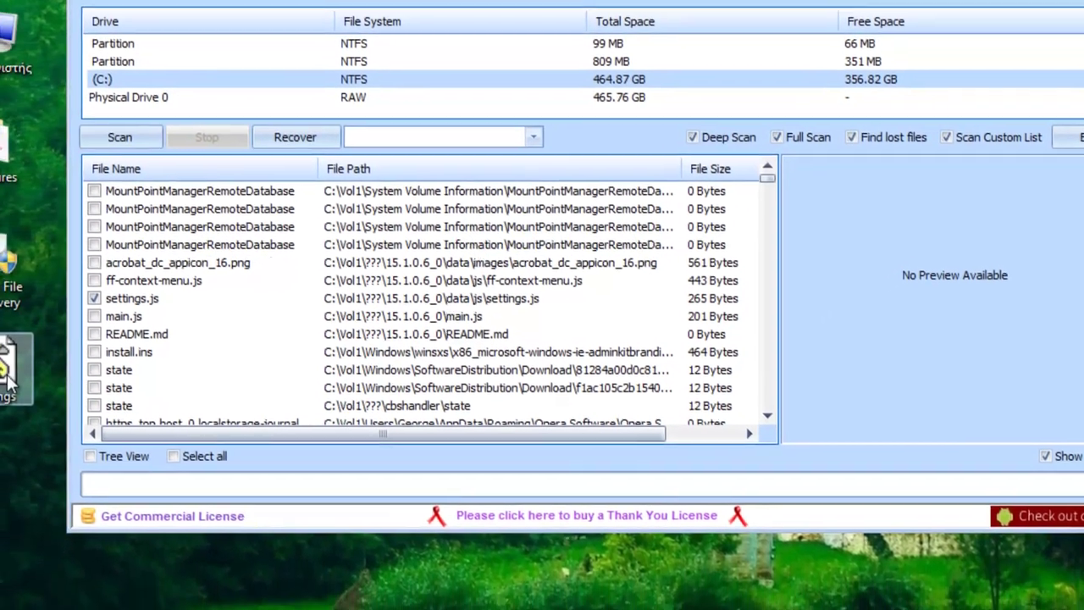
Delete the recovered settings.js file from the desktop.
right_click(0, 410)
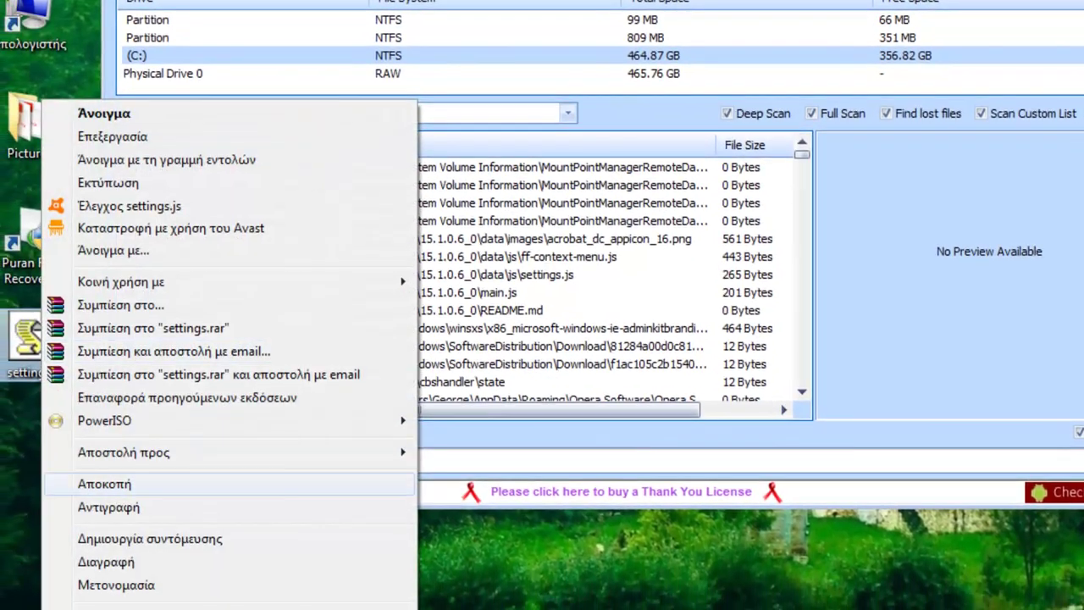
click(136, 563)
key(Return)
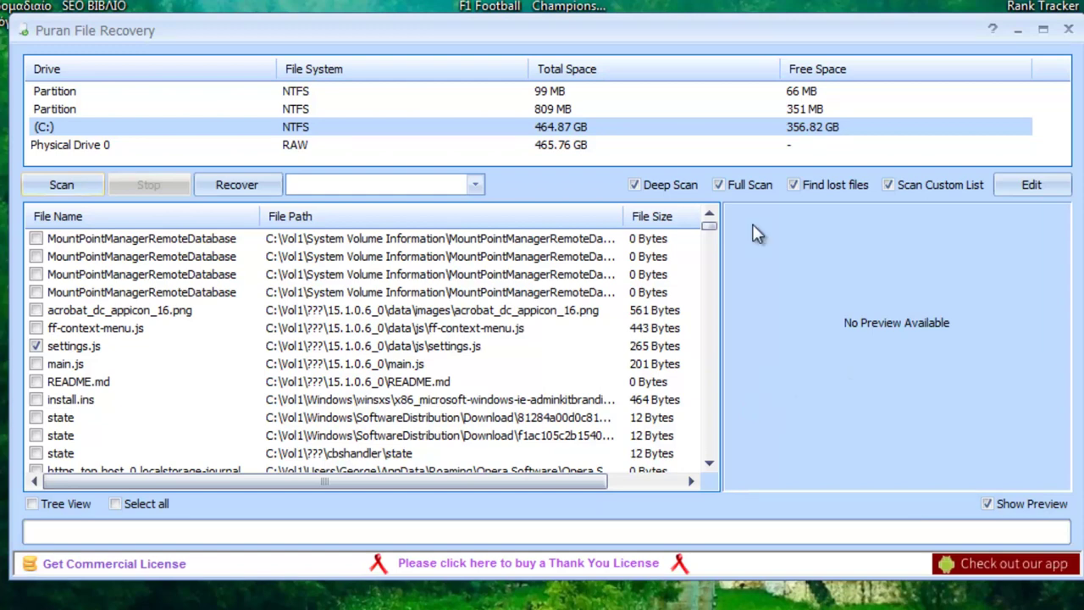
drag(465, 23, 407, 80)
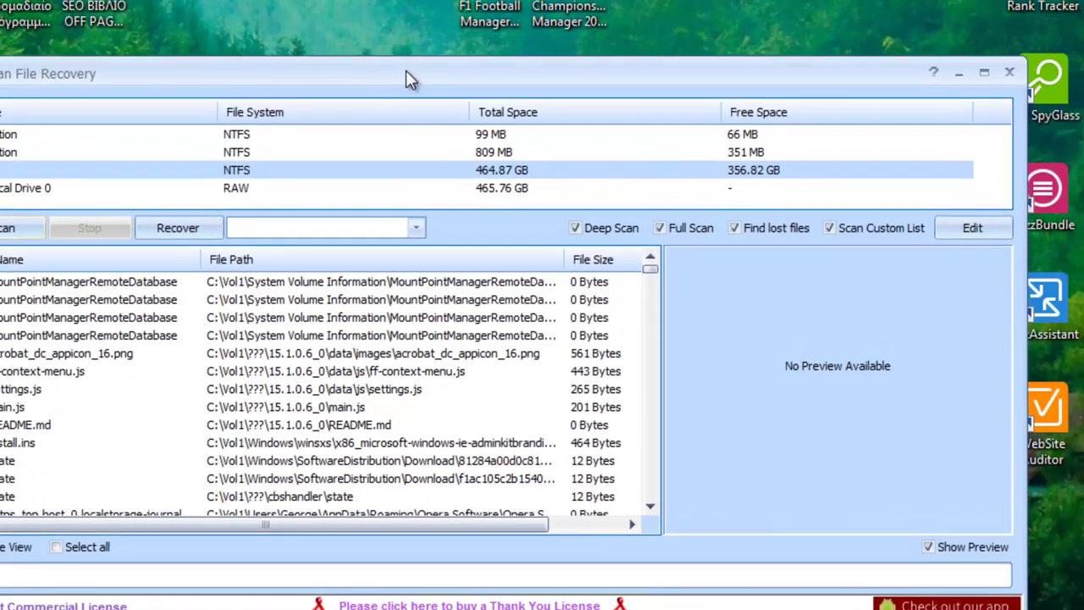